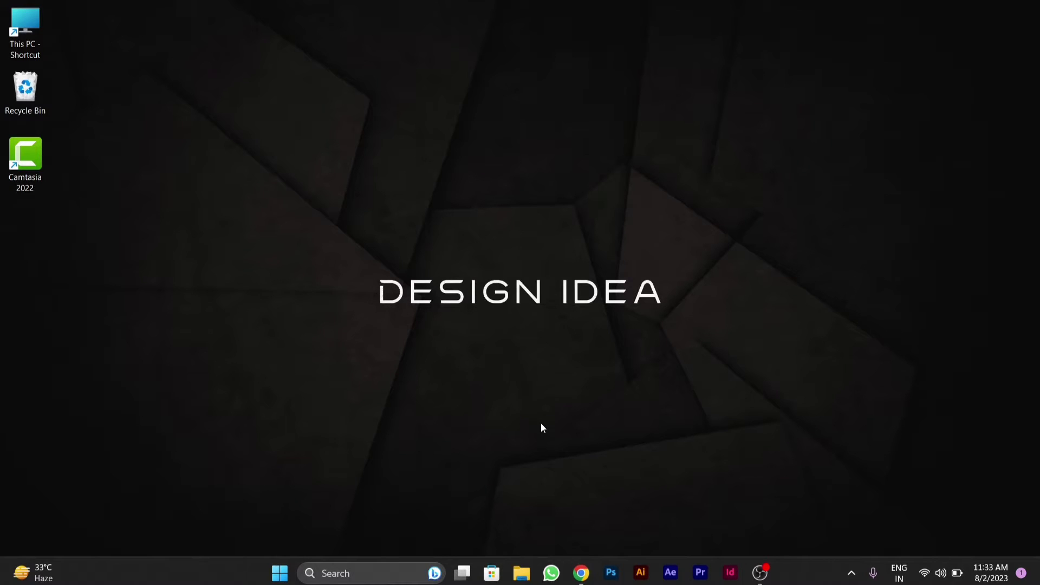
# Run 'prefetch' from the Run dialog to open the C:\Windows\Prefetch folder.
pyautogui.press('super+r')
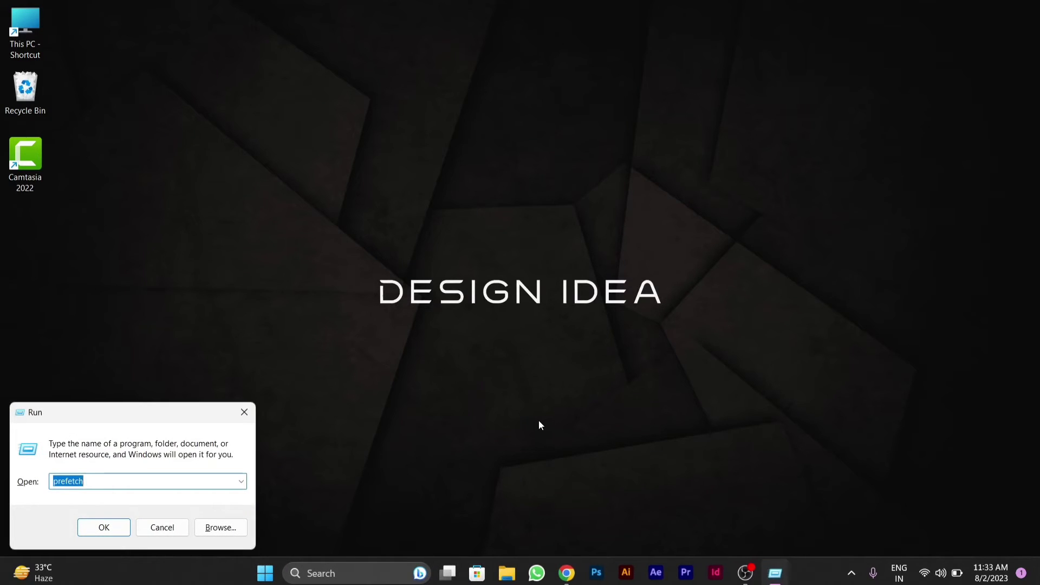
pyautogui.moveTo(135, 413); pyautogui.dragTo(514, 126)
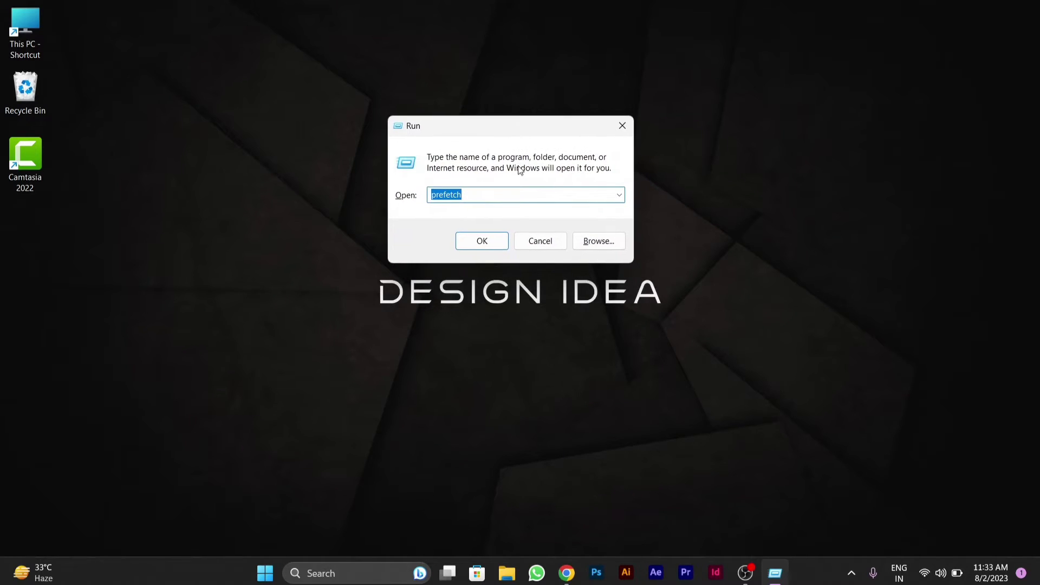
pyautogui.click(474, 194)
pyautogui.moveTo(472, 194); pyautogui.dragTo(426, 203)
pyautogui.click(460, 198)
pyautogui.click(480, 243)
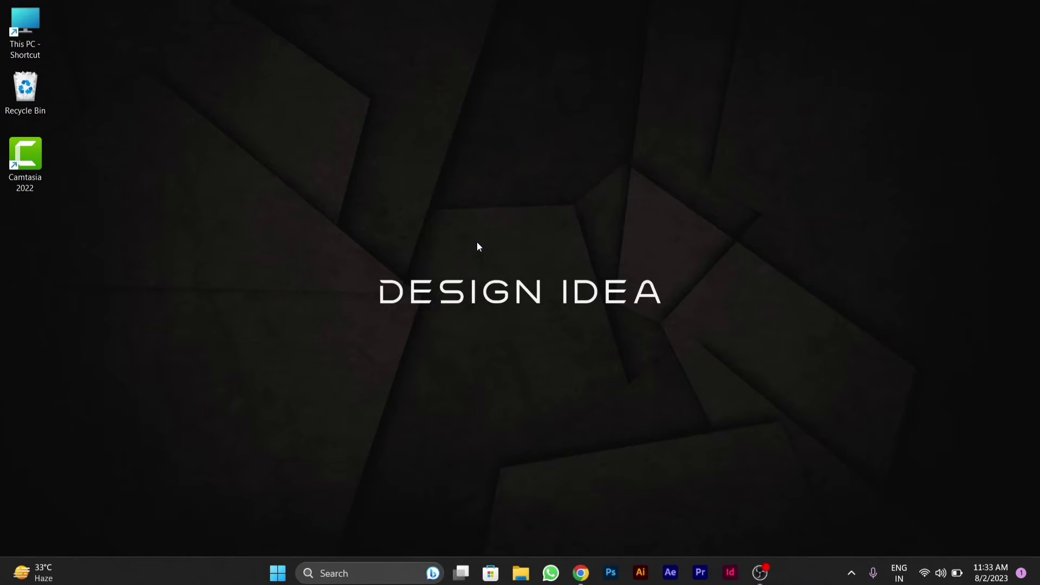
pyautogui.click(477, 244)
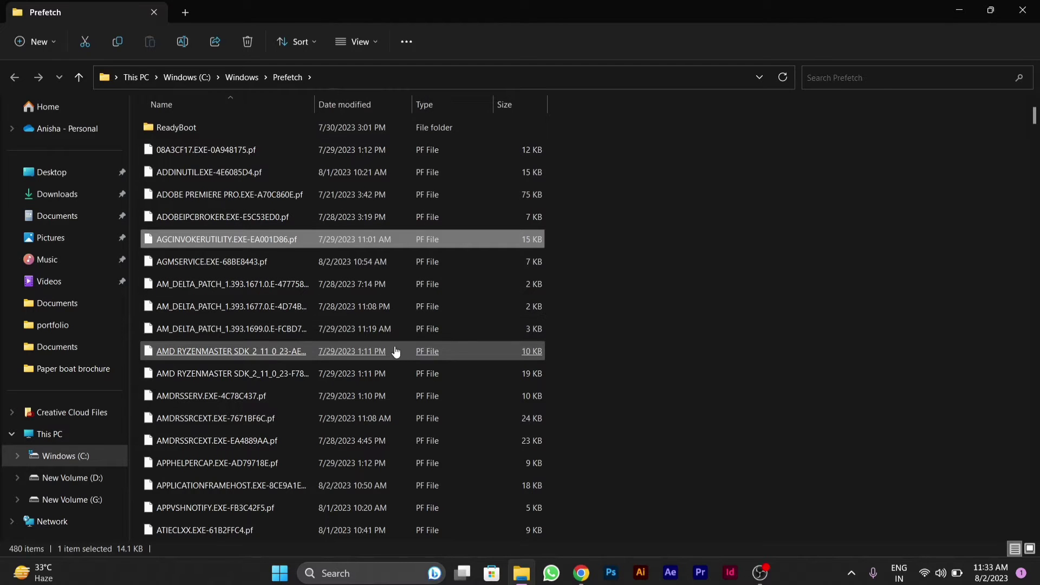
# Permanently delete all 480 Prefetch items and close the emptied folder window.
pyautogui.scroll(-1, 391, 387)
pyautogui.click(391, 390)
pyautogui.scroll(-2, 390, 391)
pyautogui.scroll(-2, 391, 393)
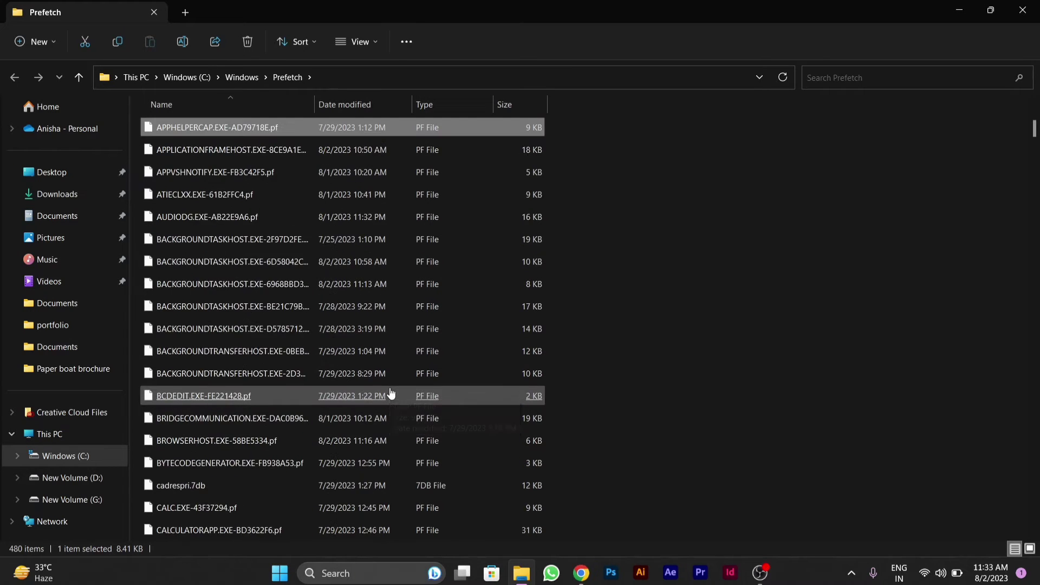
pyautogui.scroll(5, 389, 391)
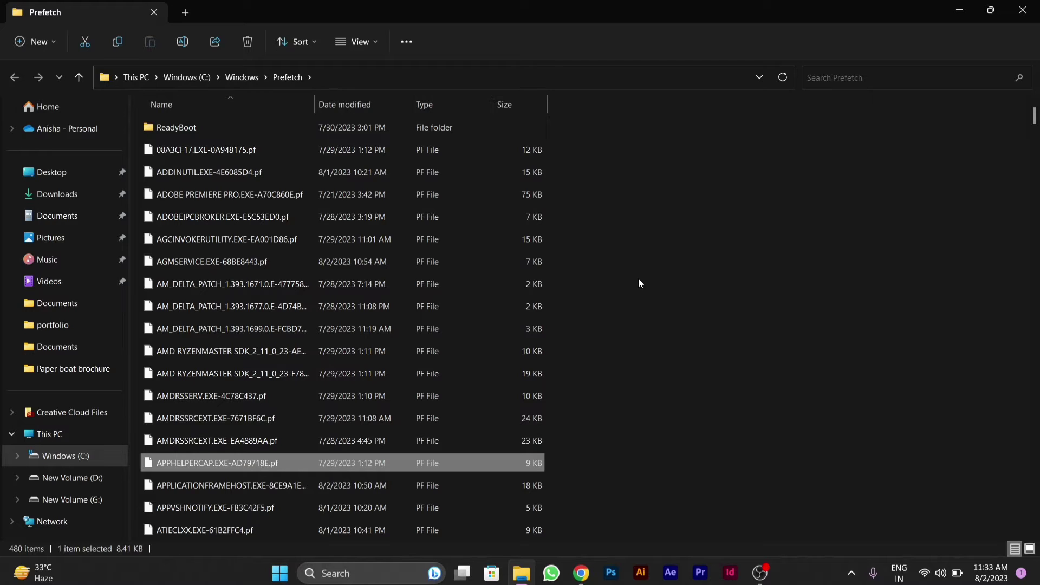
pyautogui.hotkey('ctrl', 'a')
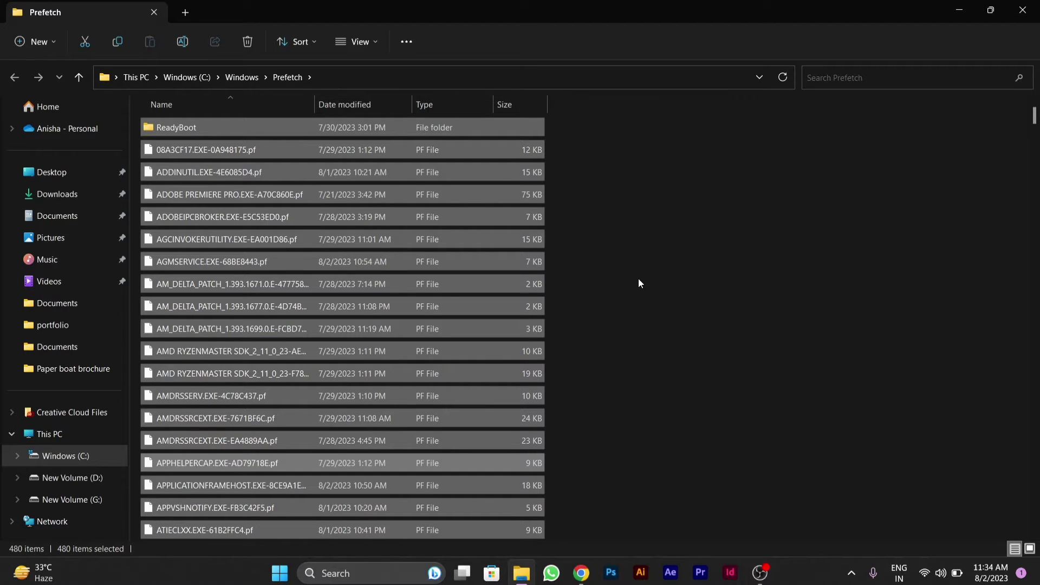
pyautogui.hotkey('shift', 'Delete')
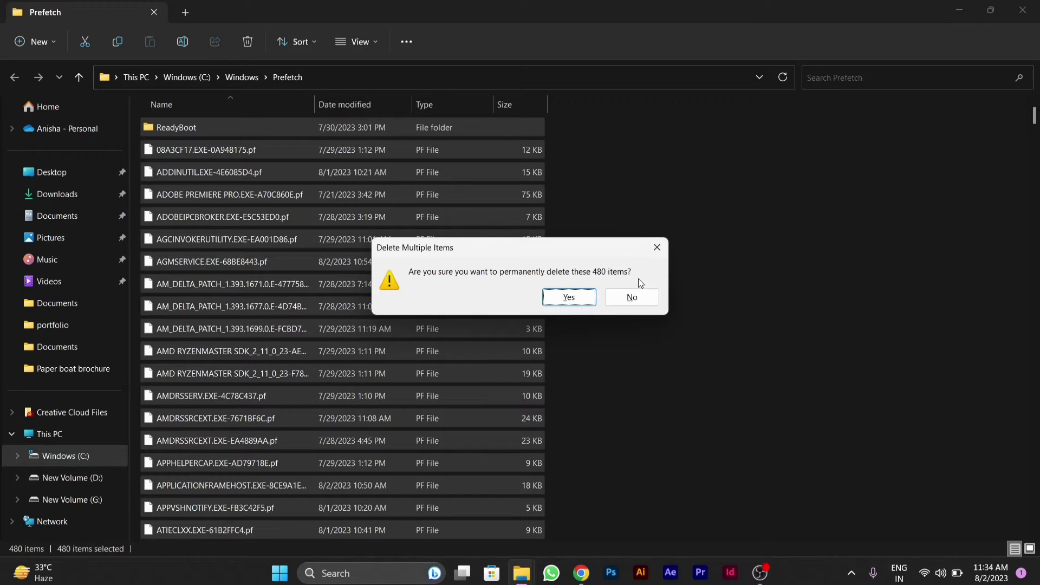
pyautogui.press('Return')
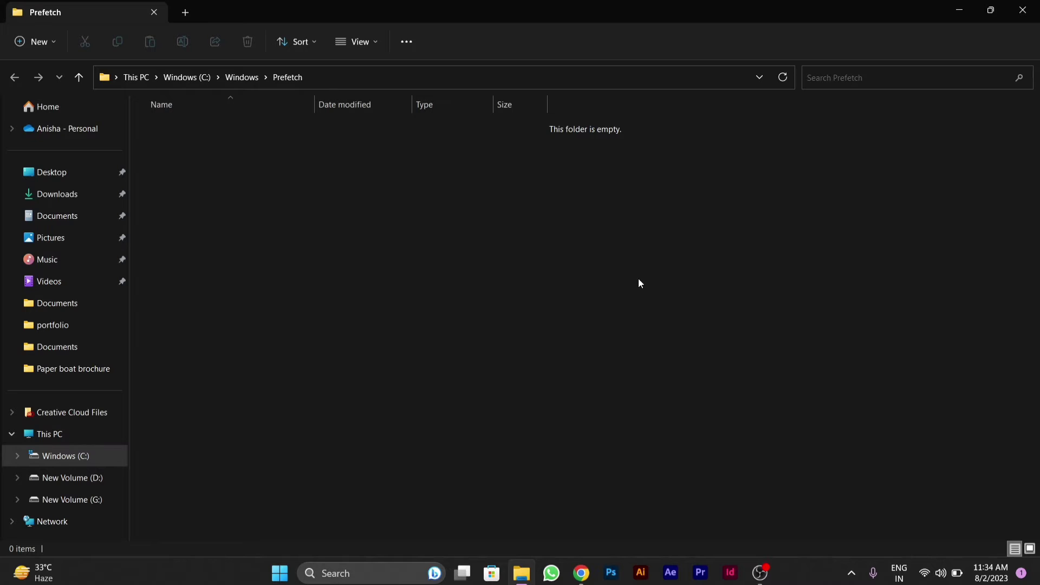
pyautogui.click(1023, 10)
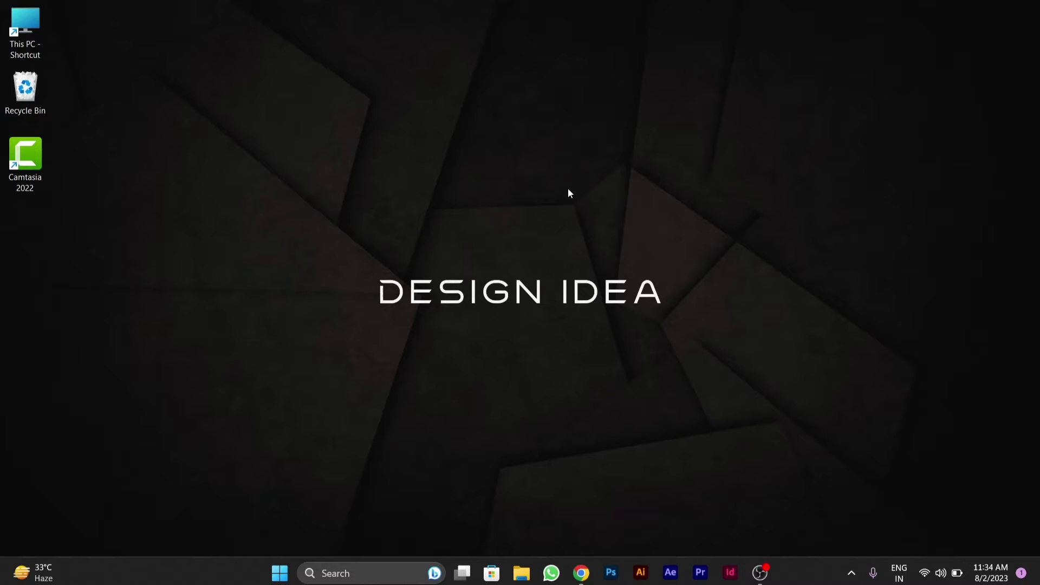
# Replace the Run entry with 'temp' and run it to open C:\Windows\Temp.
pyautogui.press('super+r')
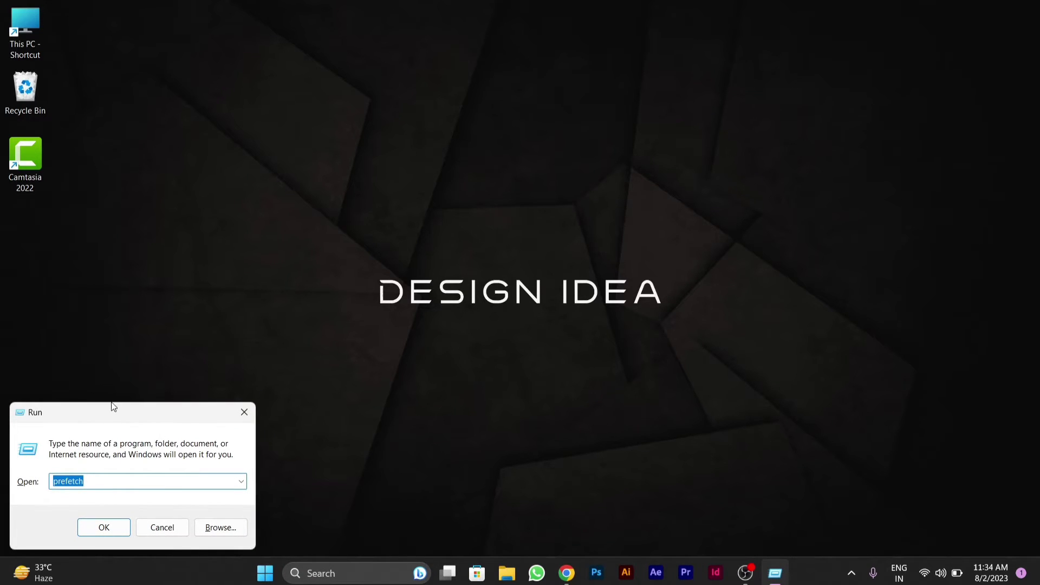
pyautogui.moveTo(118, 412); pyautogui.dragTo(510, 125)
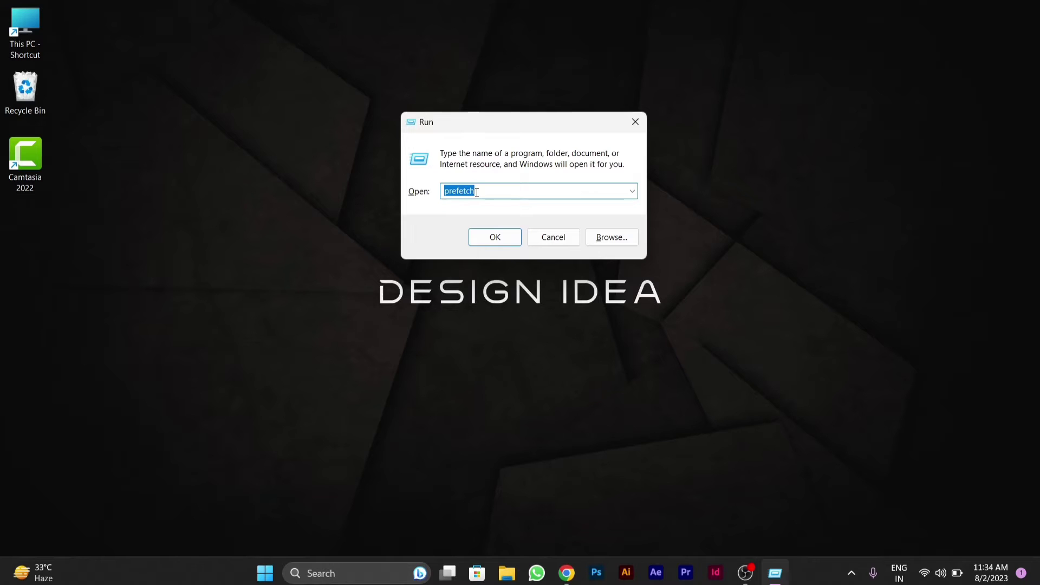
pyautogui.press('BackSpace')
pyautogui.write('temp')
pyautogui.click(494, 243)
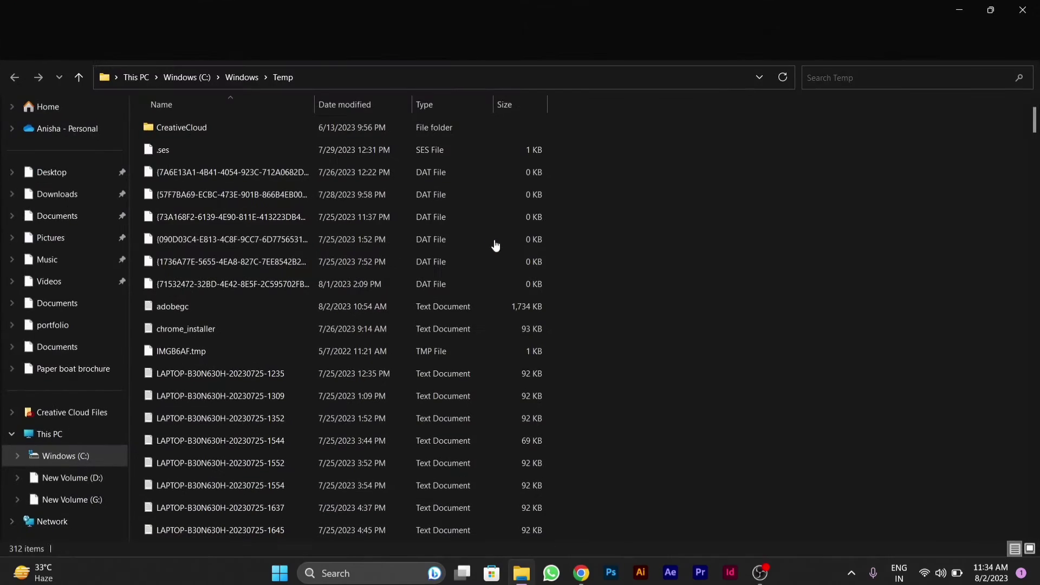
# Permanently delete all 312 items in the Windows Temp folder.
pyautogui.click(495, 243)
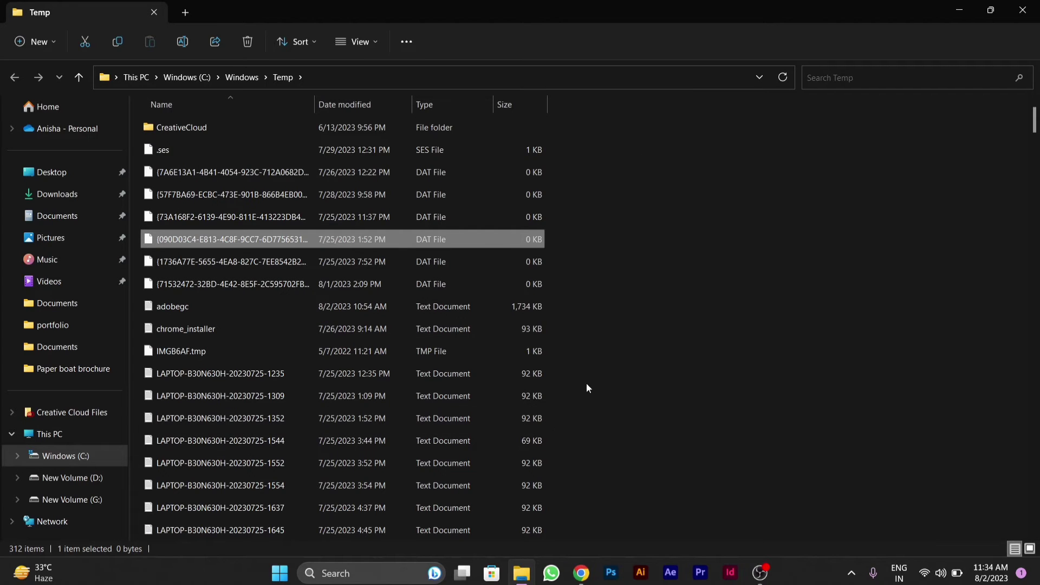
pyautogui.scroll(-3, 607, 349)
pyautogui.scroll(3, 606, 348)
pyautogui.hotkey('ctrl', 'a')
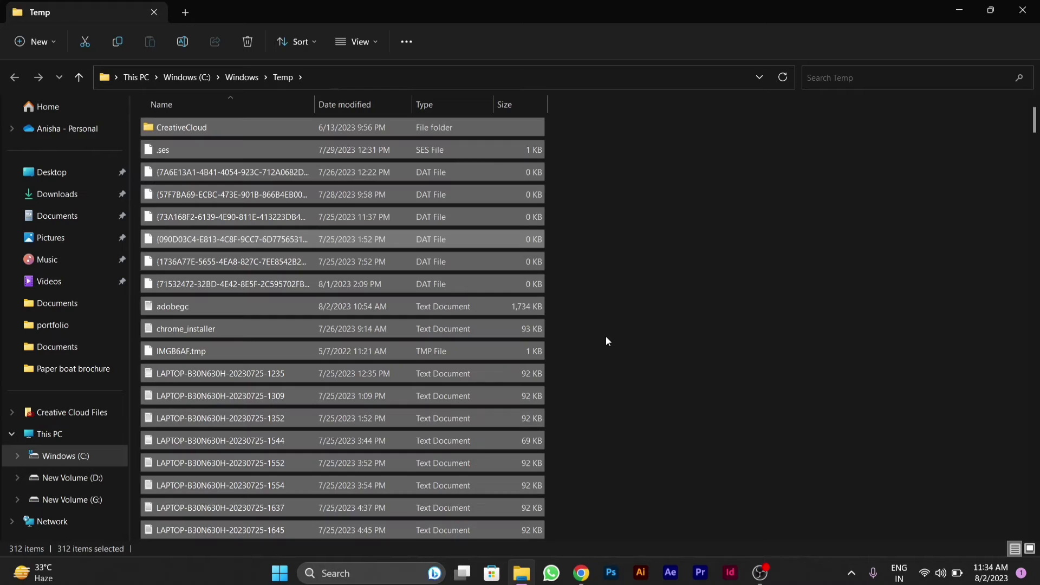
pyautogui.hotkey('shift', 'Delete')
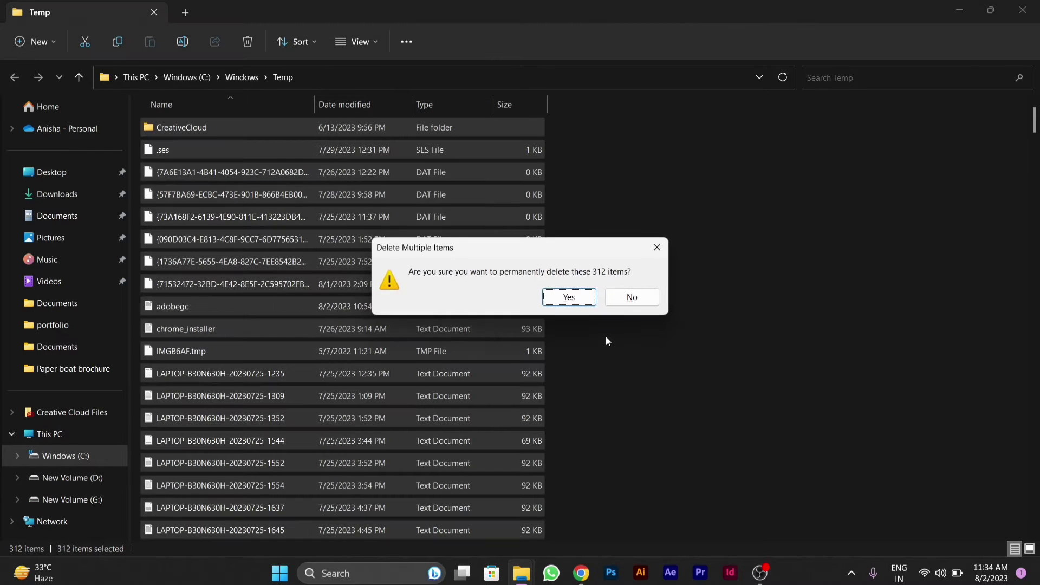
pyautogui.press('Return')
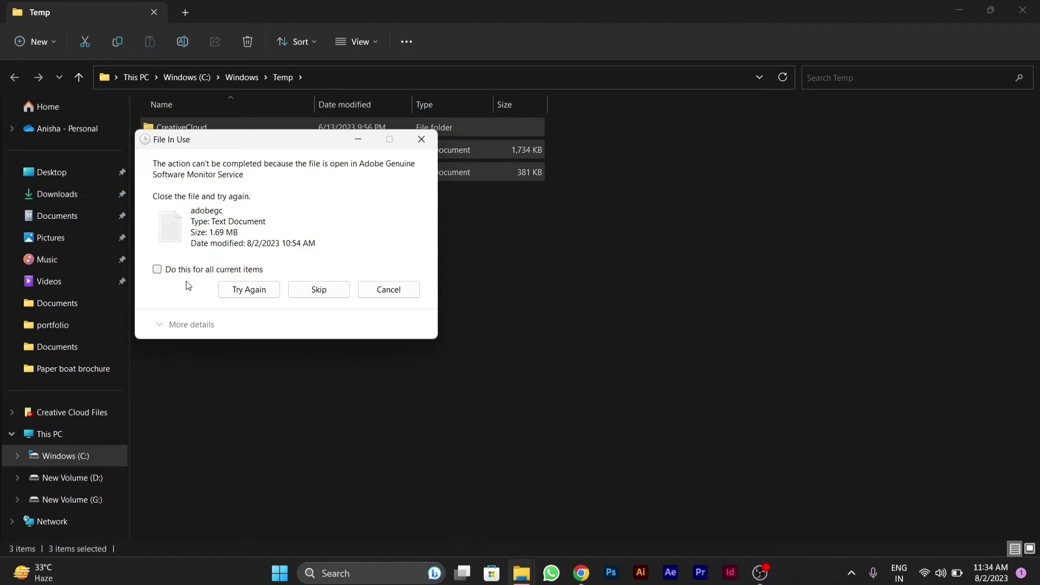
# Skip the in-use files for all current items, then close the Temp window.
pyautogui.click(157, 269)
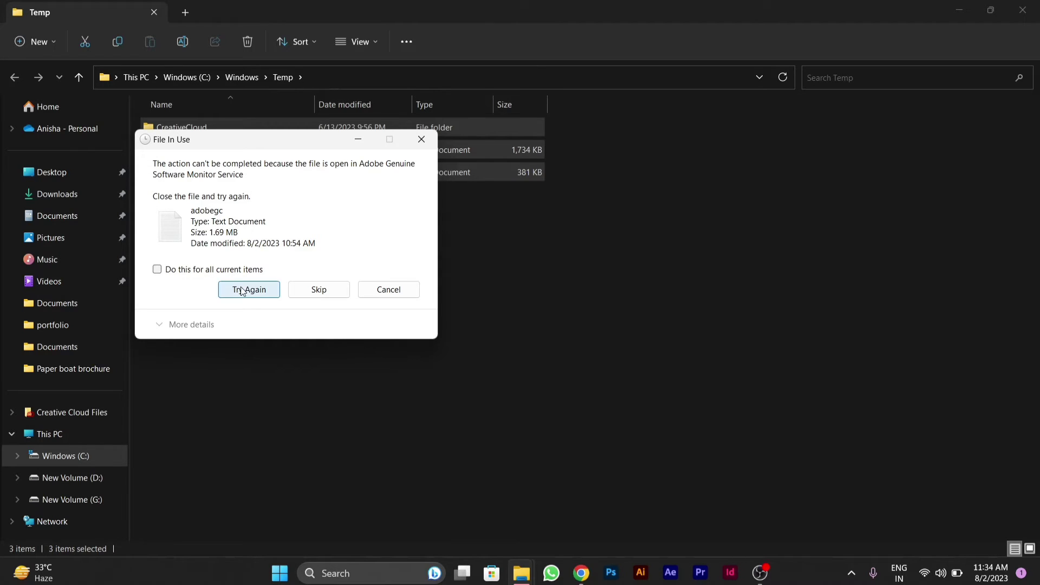
pyautogui.click(248, 288)
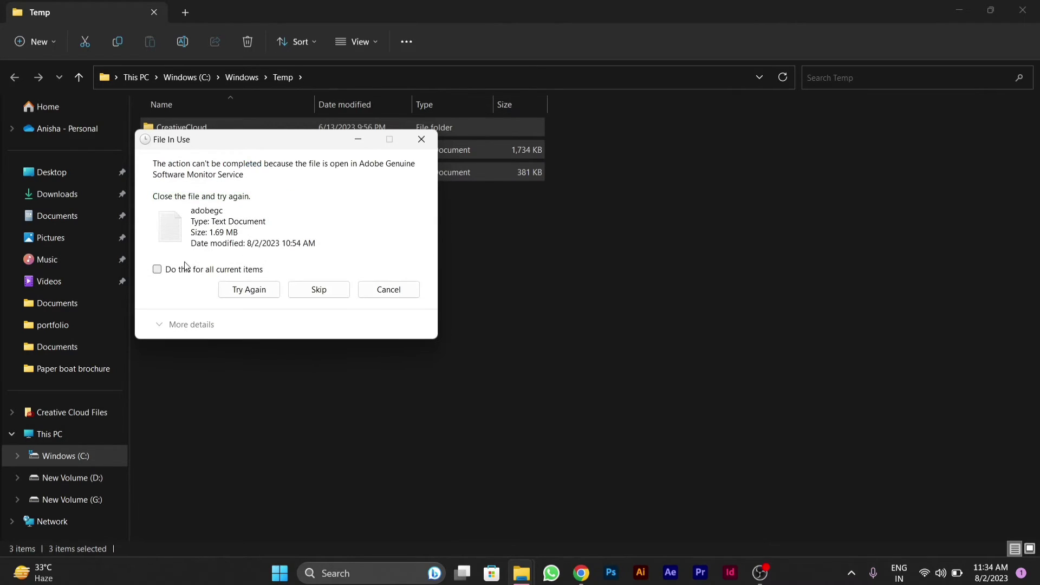
pyautogui.click(254, 290)
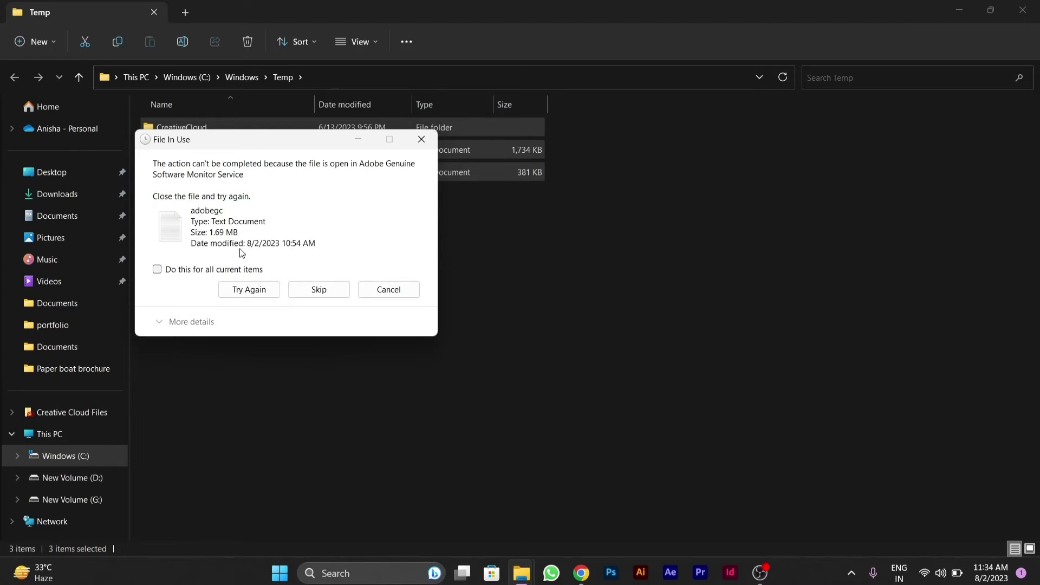
pyautogui.click(157, 269)
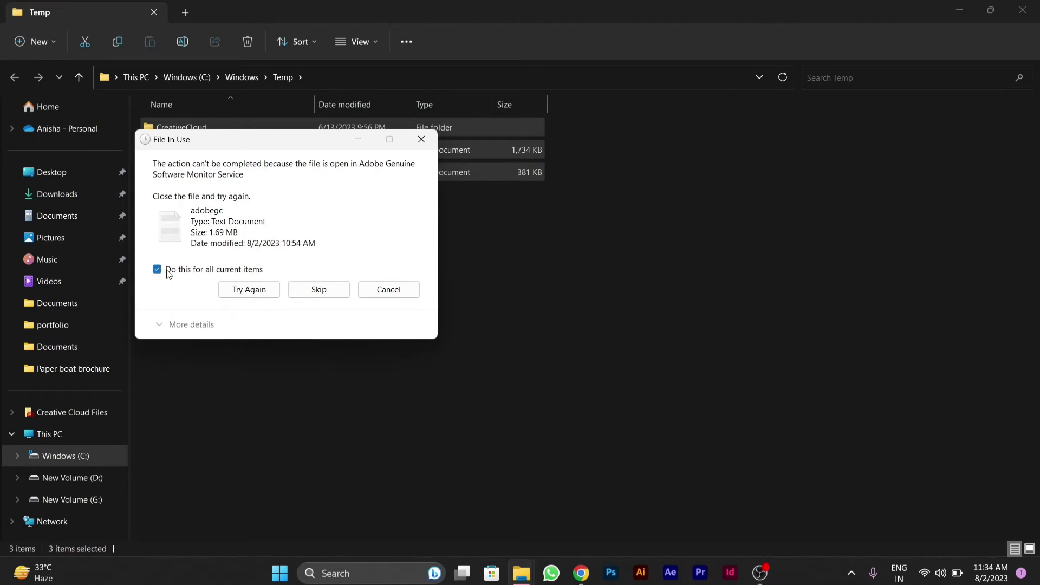
pyautogui.click(319, 295)
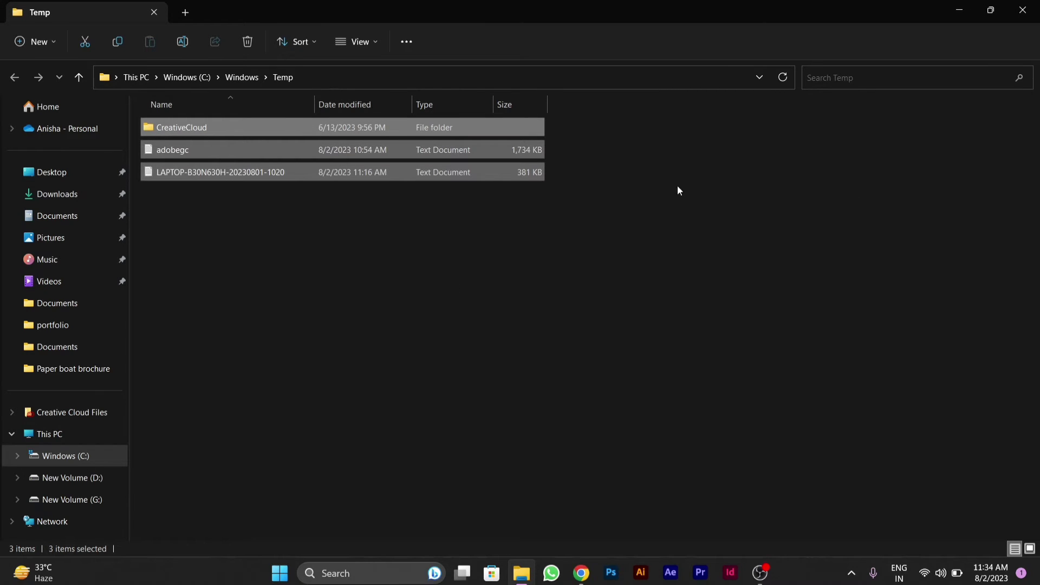
pyautogui.click(1036, 6)
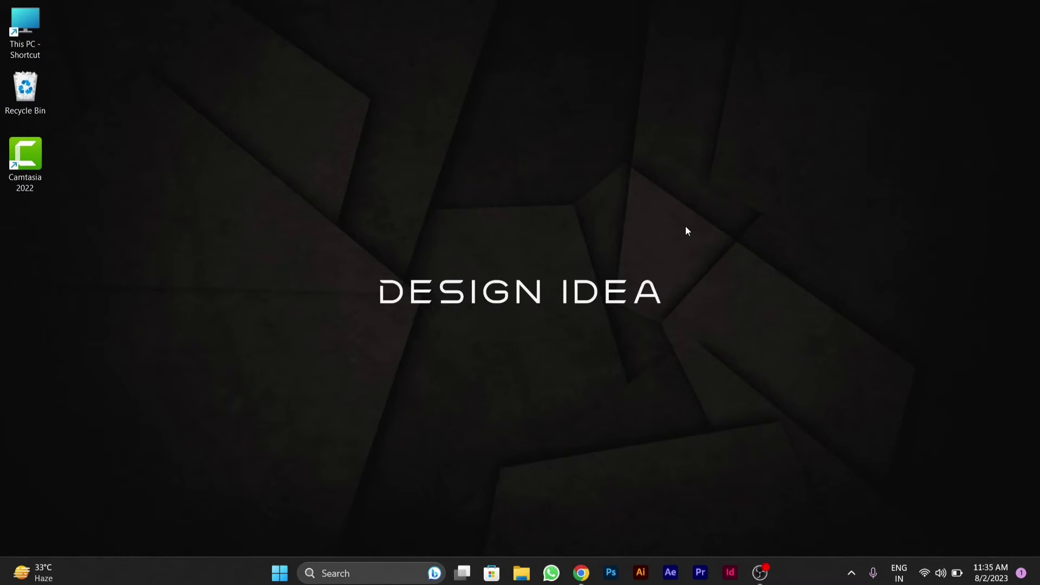
# Enter %temp% in a fresh Run dialog in place of the old temp entry.
pyautogui.press('super+r')
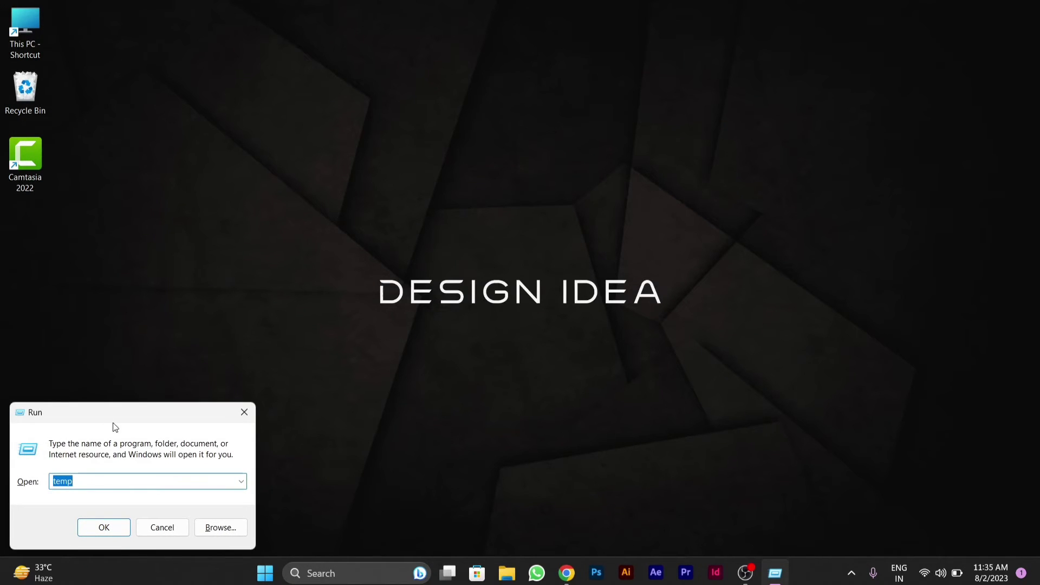
pyautogui.moveTo(125, 417); pyautogui.dragTo(508, 145)
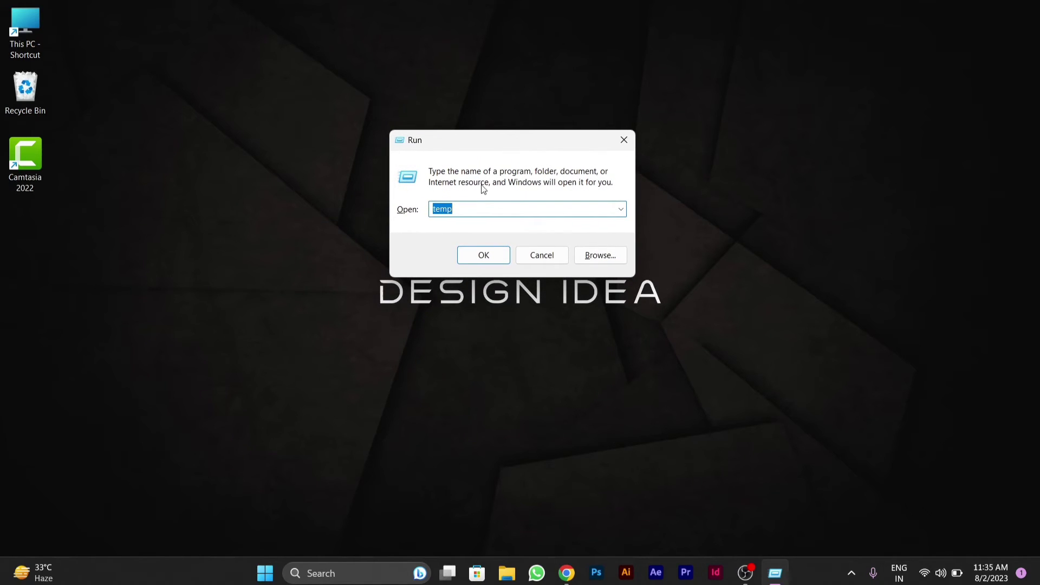
pyautogui.press('BackSpace')
pyautogui.write('%t')
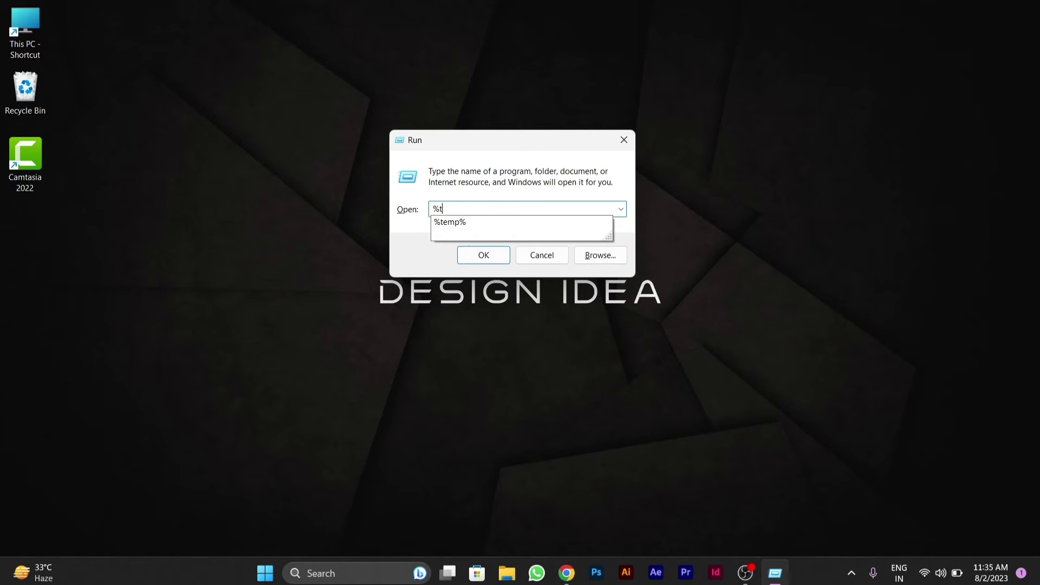
pyautogui.write('emp%')
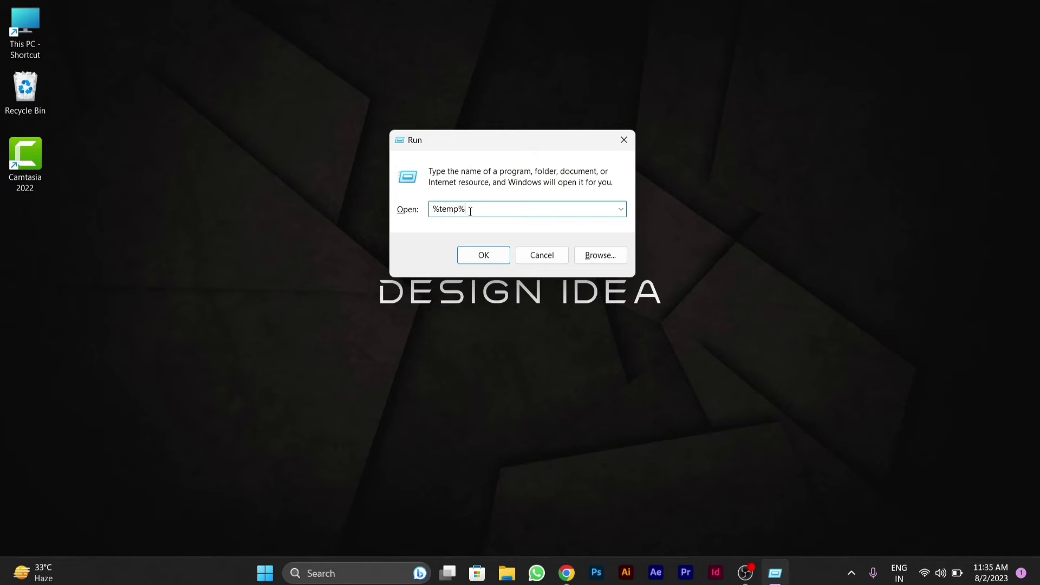
# Open the user Temp folder and permanently delete all of its items.
pyautogui.click(493, 256)
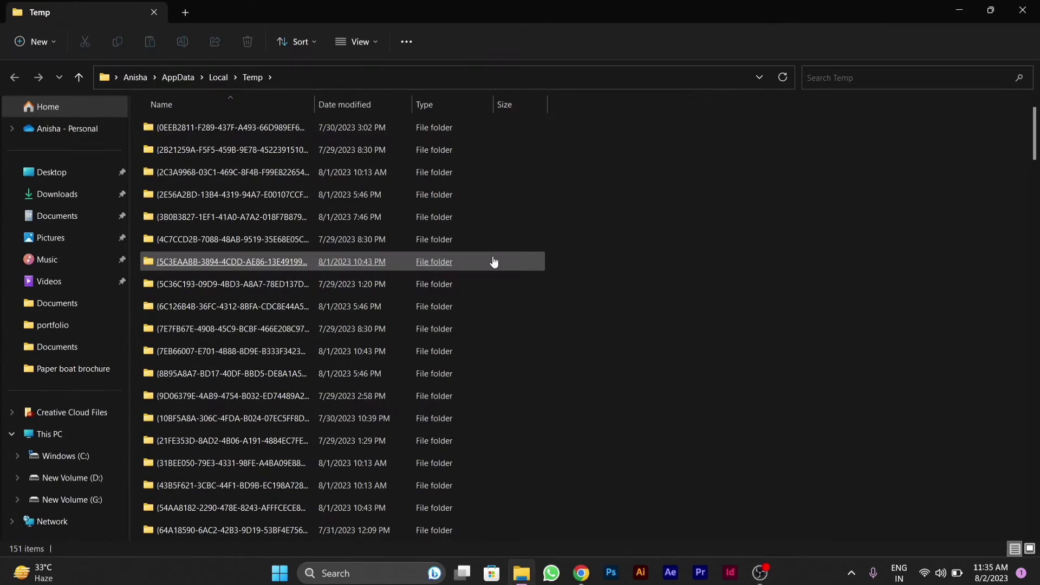
pyautogui.click(494, 262)
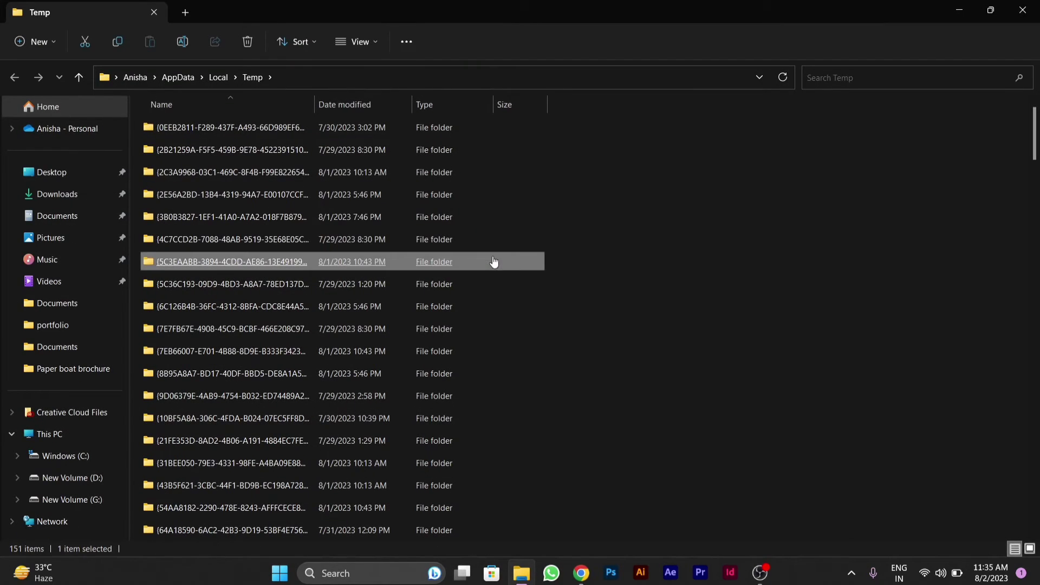
pyautogui.scroll(-6, 448, 235)
pyautogui.scroll(6, 534, 347)
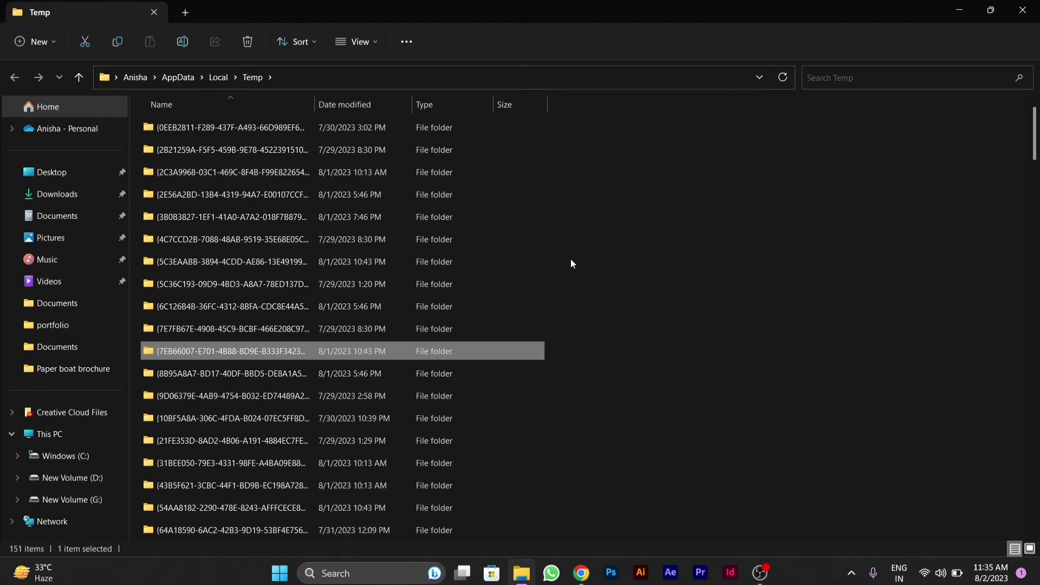
pyautogui.hotkey('ctrl', 'a')
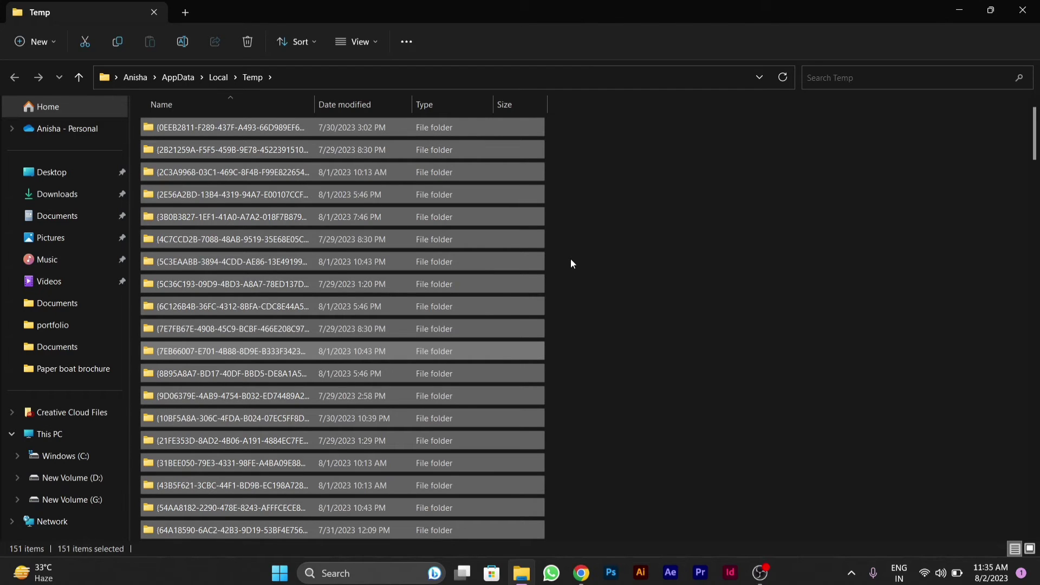
pyautogui.hotkey('shift', 'Delete')
pyautogui.press('Return')
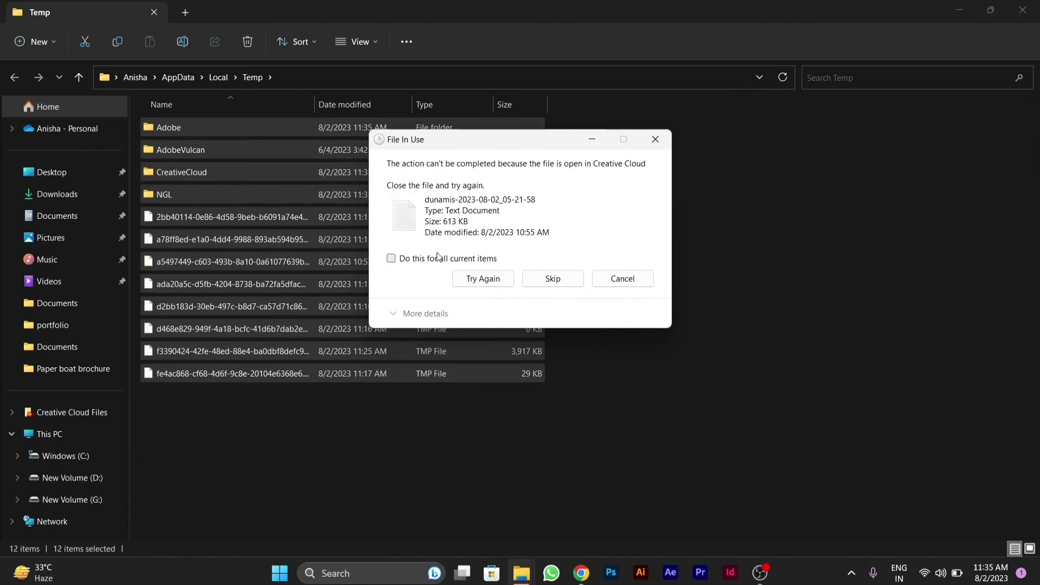
# Skip the 12 in-use files for all items and close the Temp window.
pyautogui.click(391, 259)
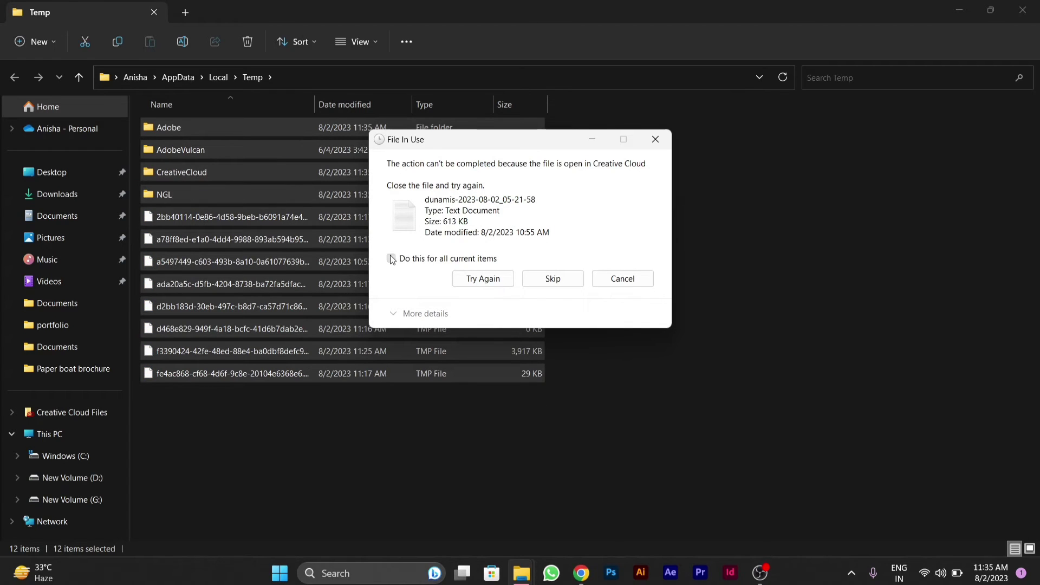
pyautogui.click(553, 278)
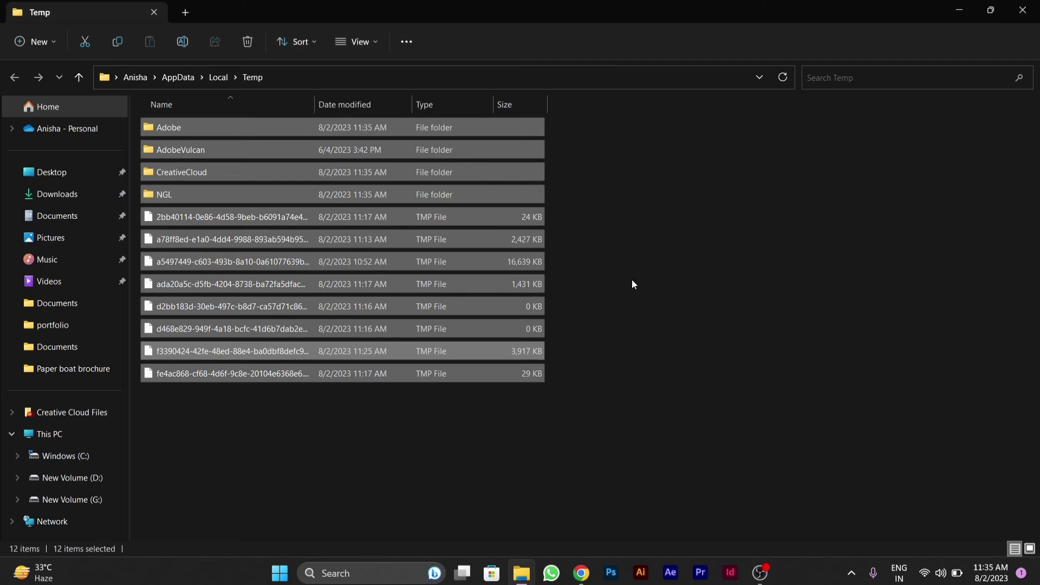
pyautogui.click(1022, 10)
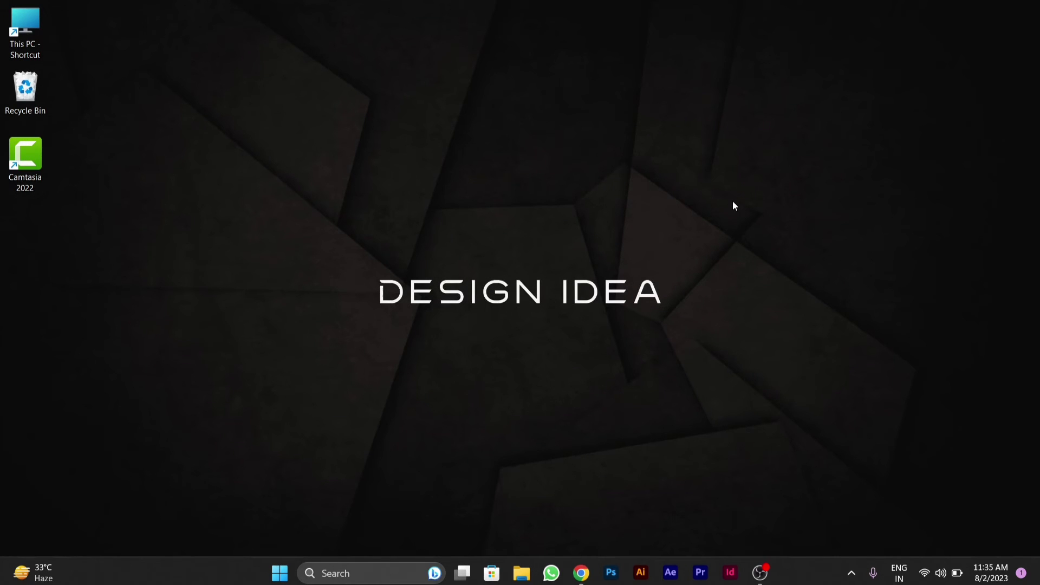
# Launch Disk Cleanup by running cleanmgr from the Run dialog.
pyautogui.press('super+r')
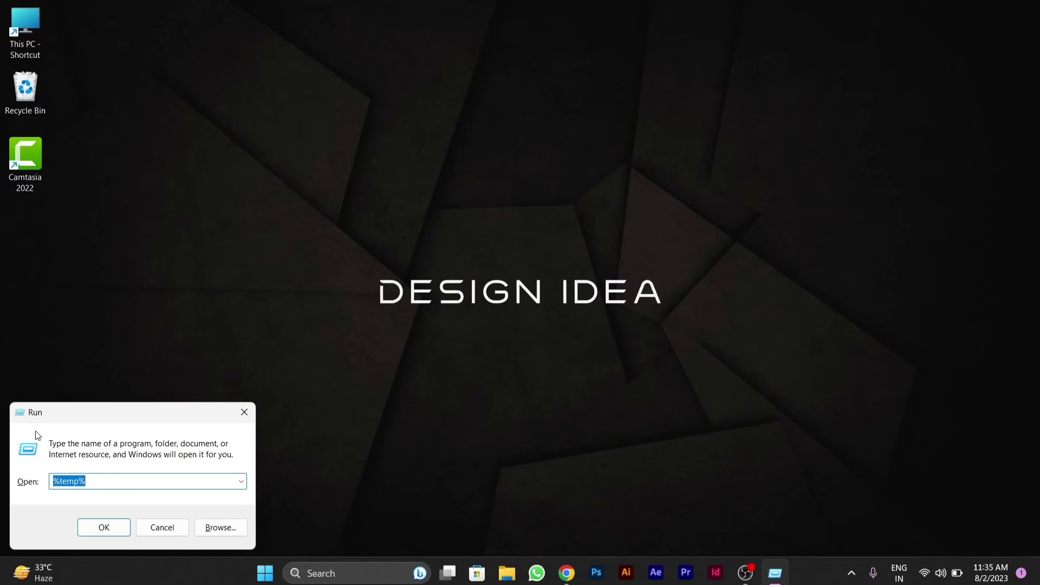
pyautogui.moveTo(105, 415); pyautogui.dragTo(488, 128)
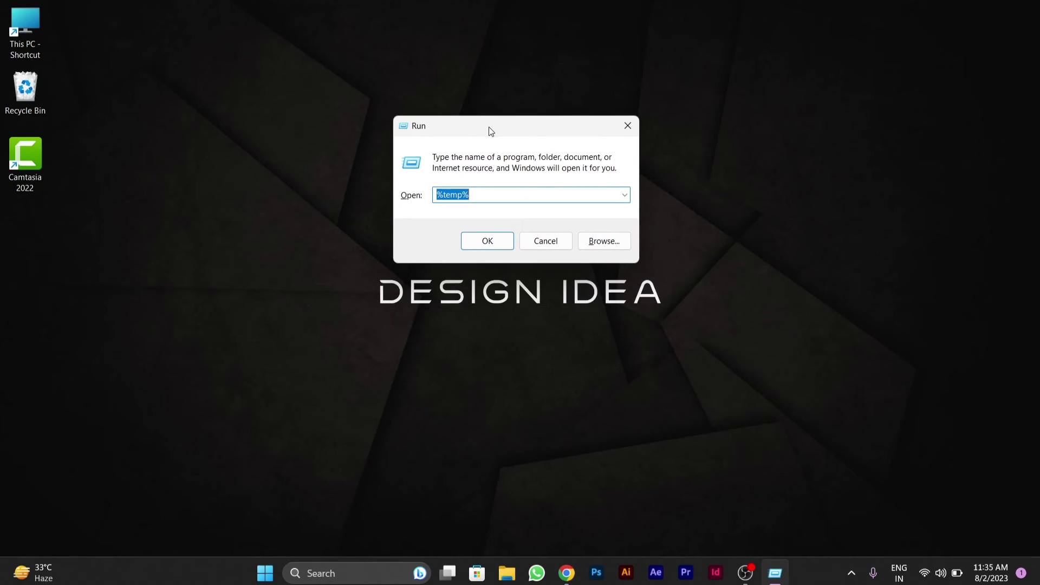
pyautogui.press('BackSpace')
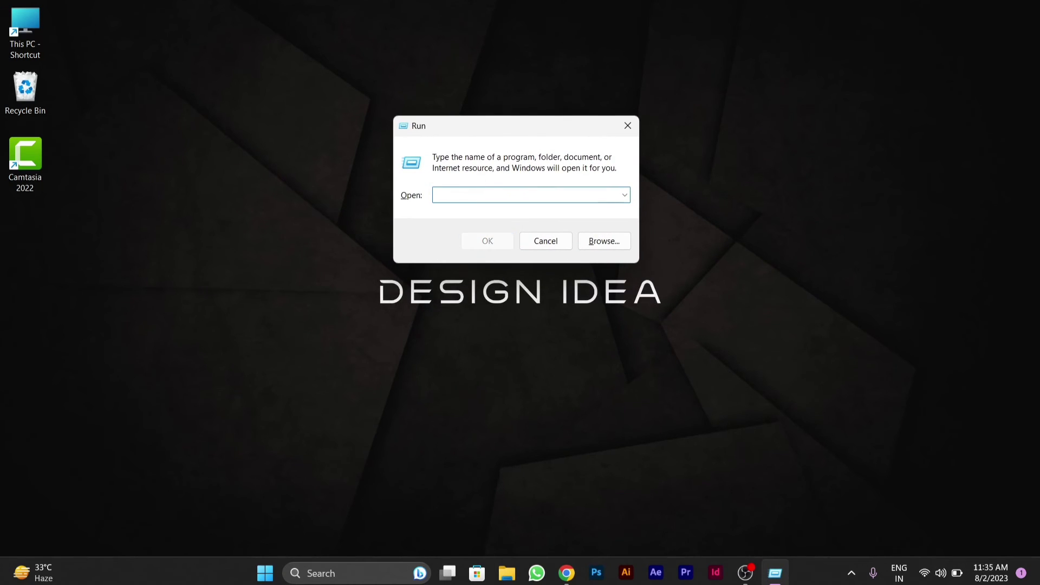
pyautogui.write('cleanmgr')
pyautogui.press('Return')
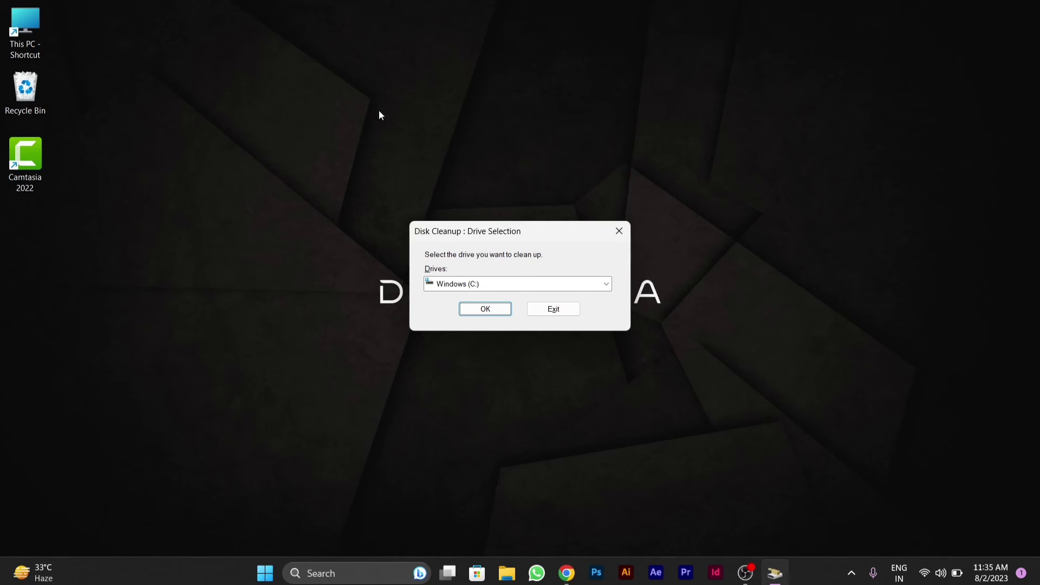
# Choose drive Windows (C:) in Disk Cleanup's Drive Selection and confirm.
pyautogui.click(475, 287)
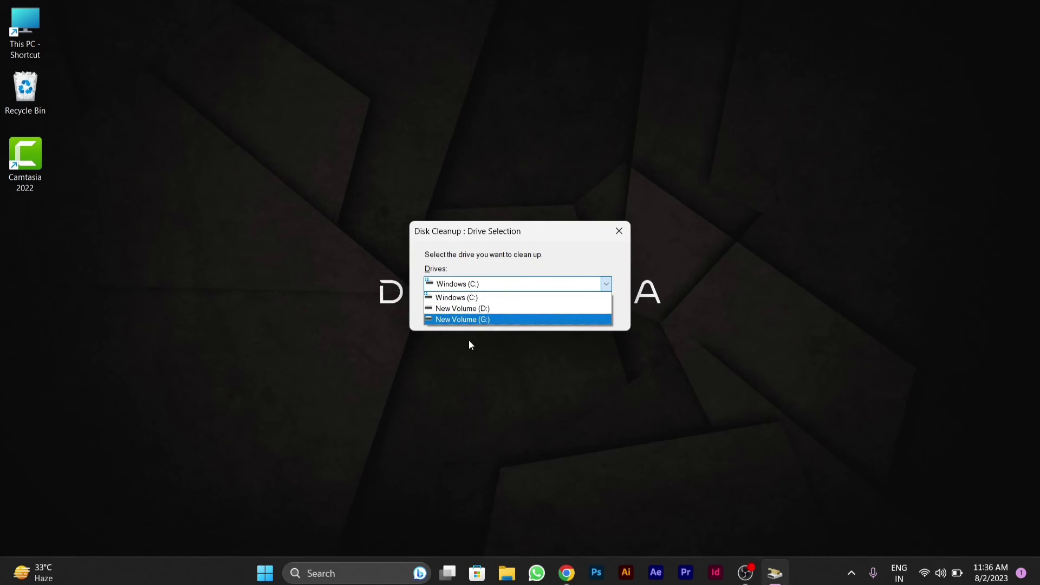
pyautogui.click(475, 298)
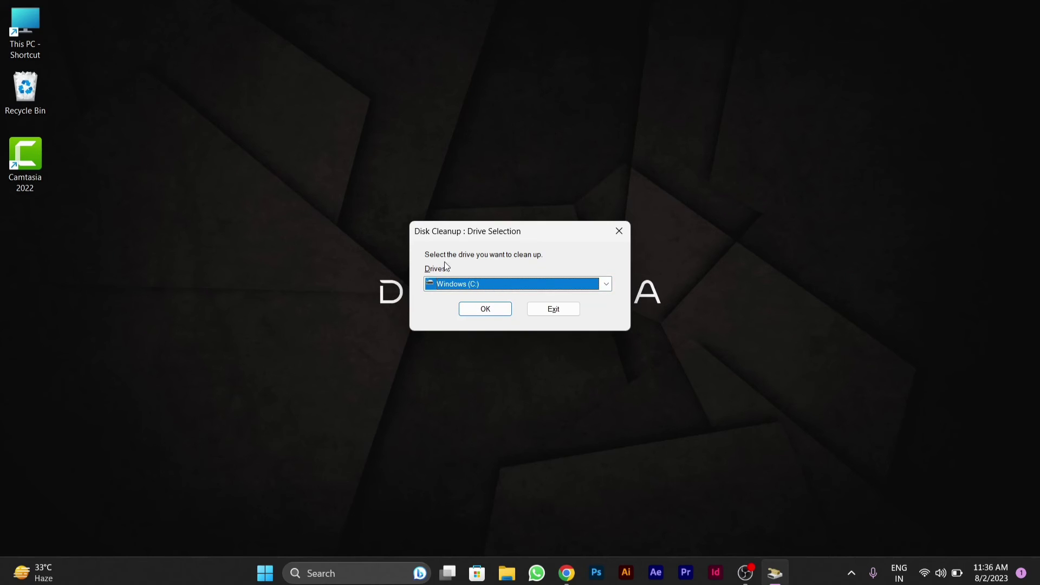
pyautogui.click(480, 311)
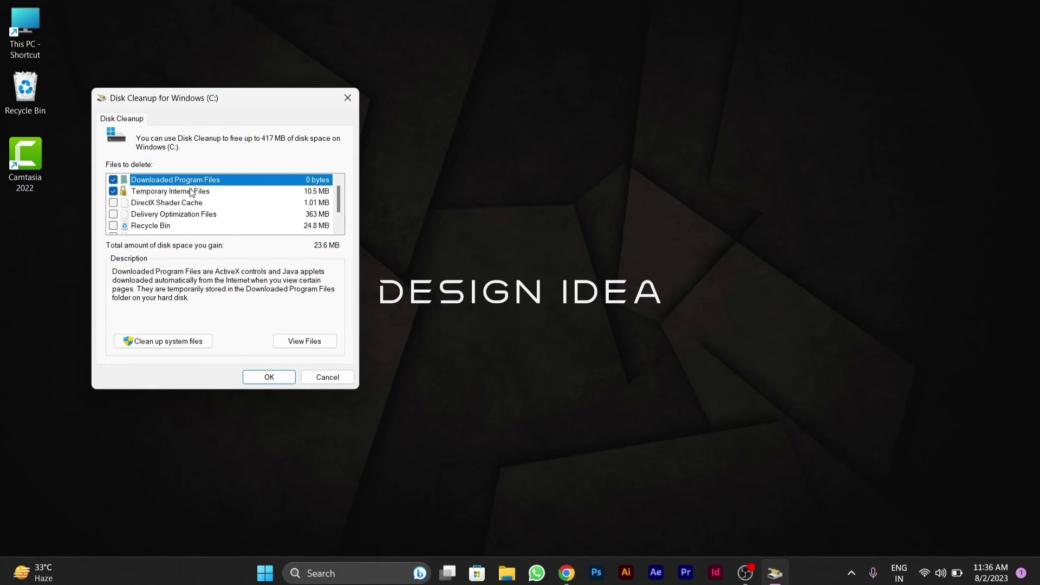
# Tick DirectX Shader Cache, Delivery Optimization, Recycle Bin and Temporary files, then delete all 417 MB.
pyautogui.click(113, 204)
pyautogui.click(113, 214)
pyautogui.click(113, 226)
pyautogui.scroll(-1, 114, 227)
pyautogui.click(114, 214)
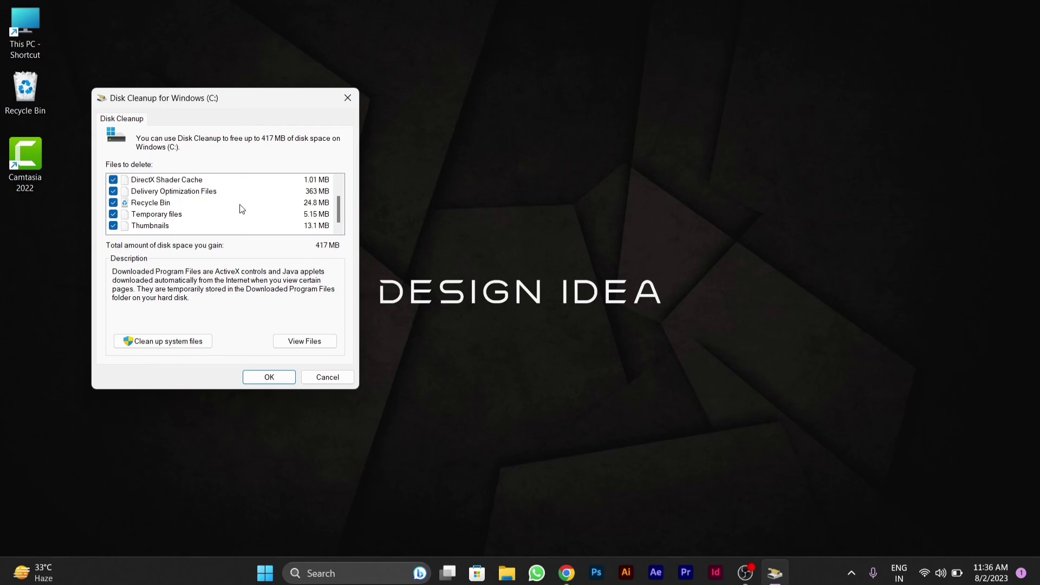
pyautogui.click(272, 376)
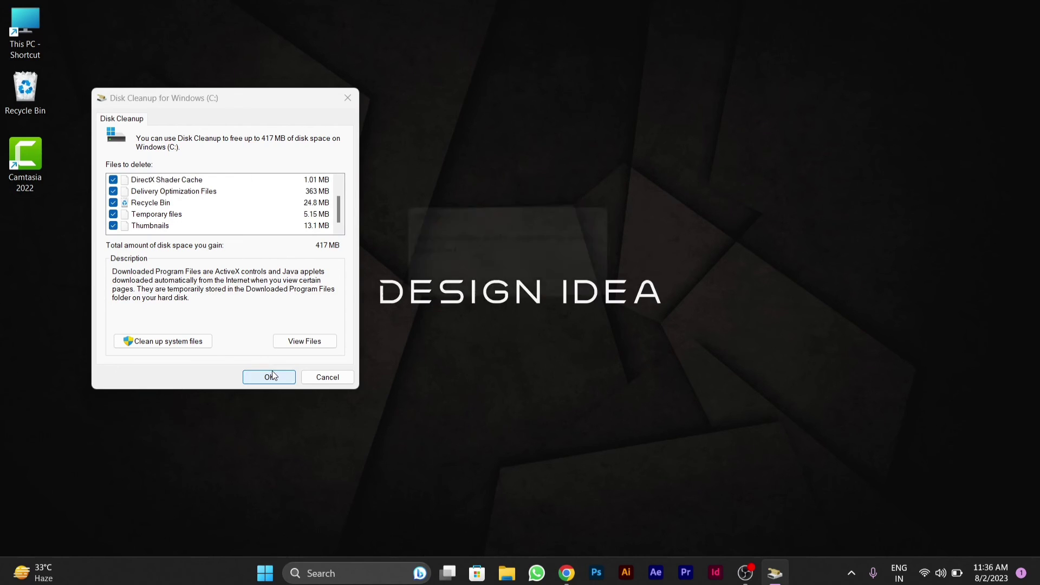
pyautogui.click(530, 294)
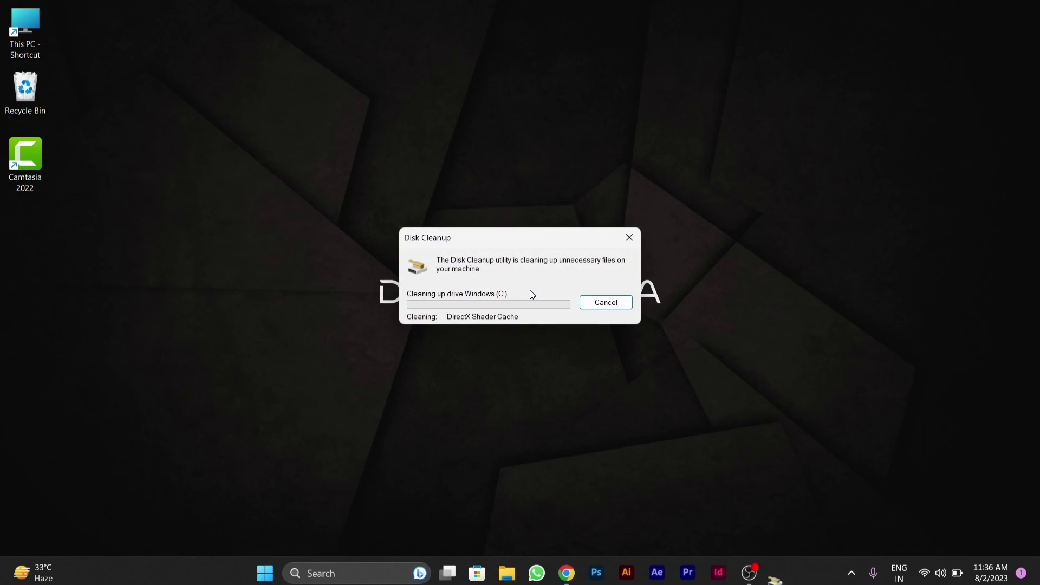